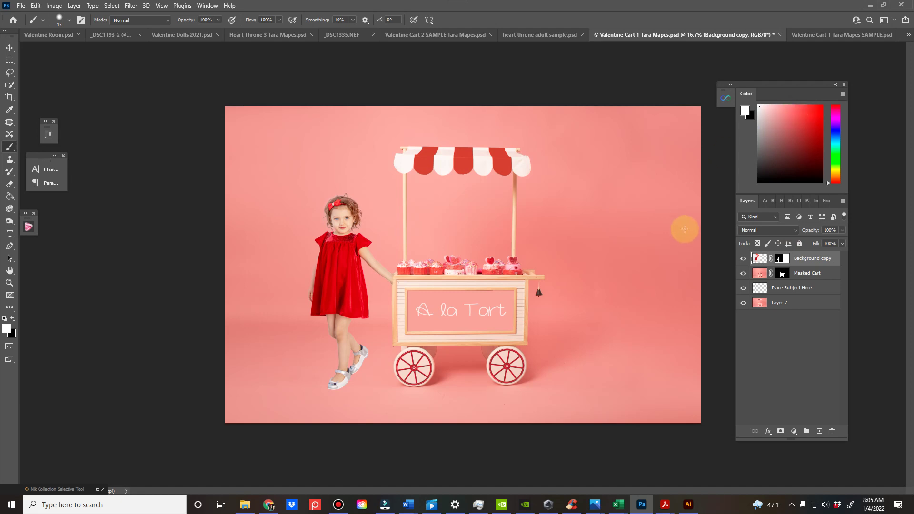
Glance at the Cart 2 sample, then toggle Cart 1's Background copy layer and target its mask
left_click(453, 34)
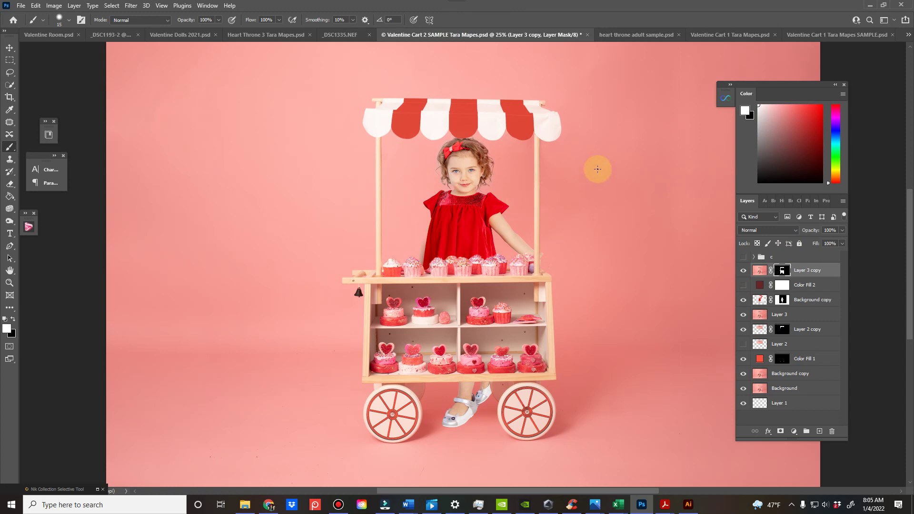
left_click(718, 34)
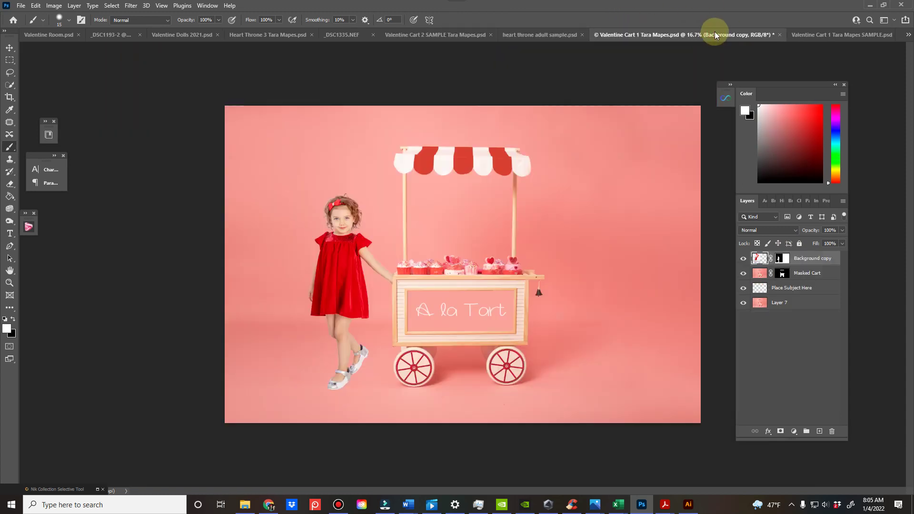
left_click(745, 258)
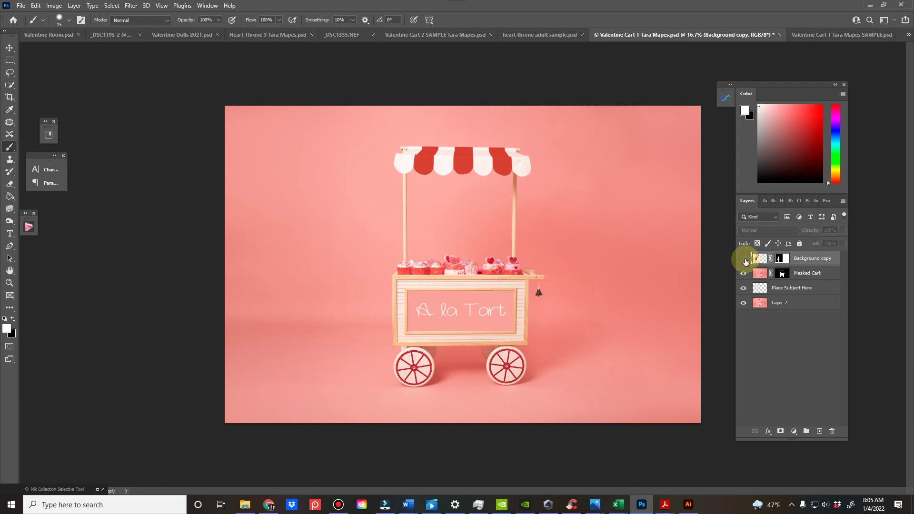
left_click(779, 260)
Delete the Background copy layer's old mask and begin a quick selection of the girl
right_click(785, 258)
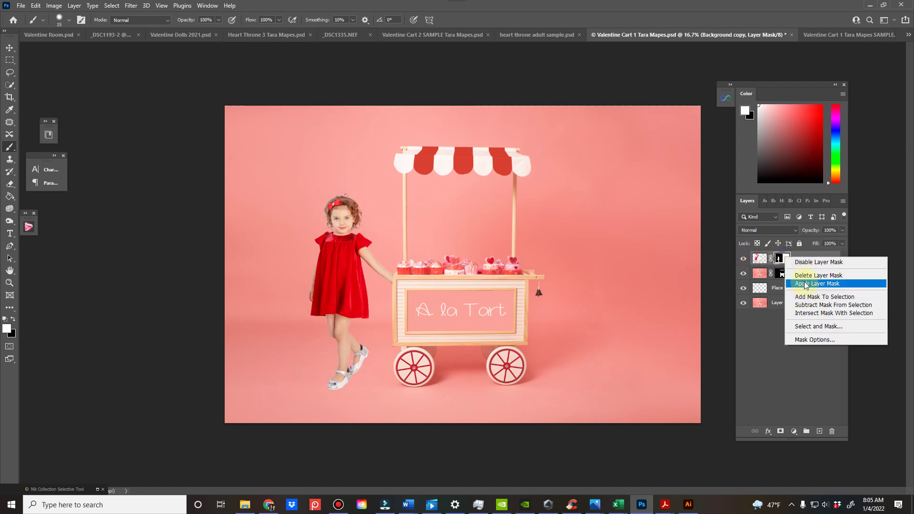
left_click(806, 276)
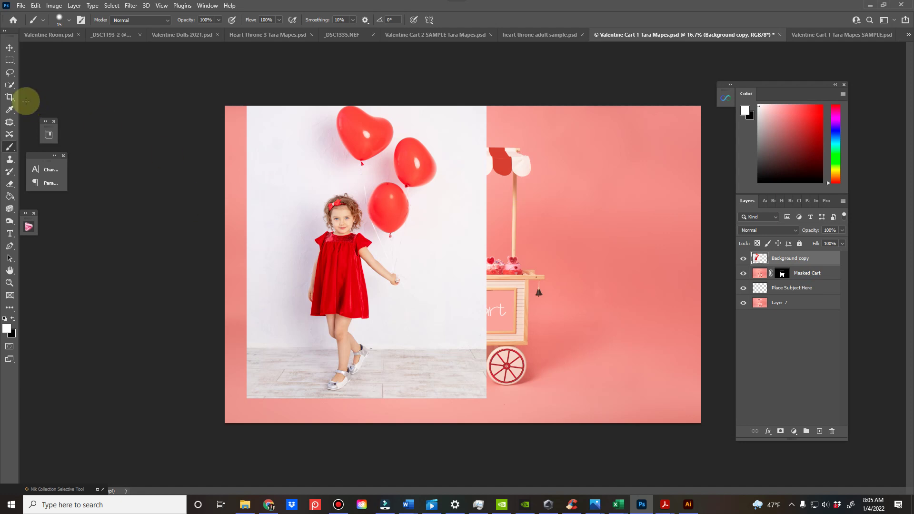
left_click(11, 88)
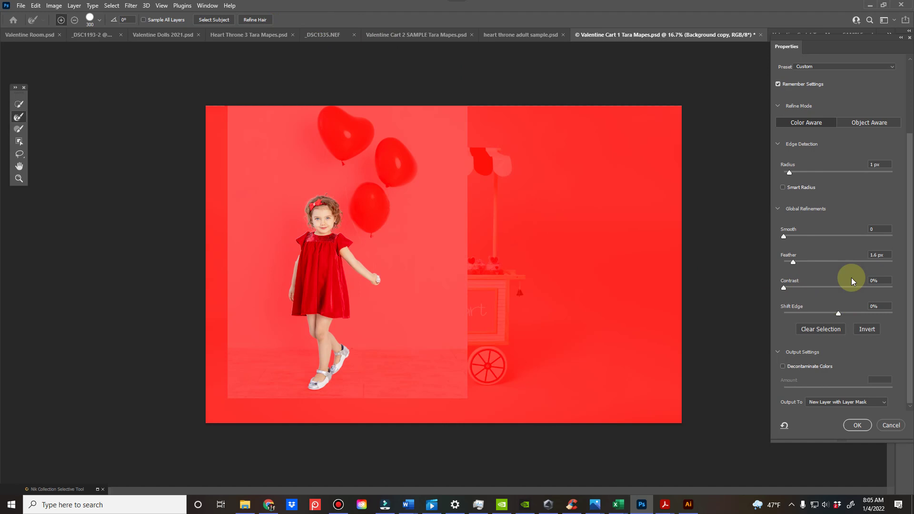
scroll(852, 278, "up", 2)
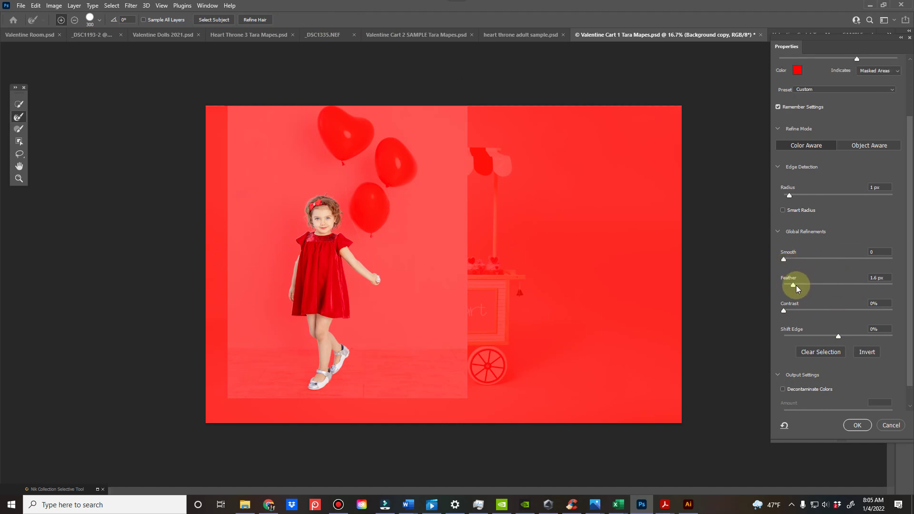
scroll(859, 338, "down", 2)
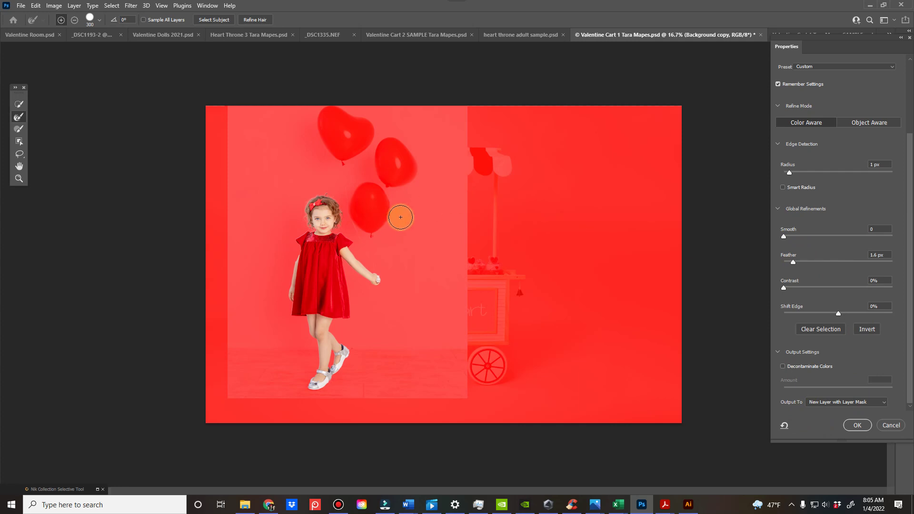
Refine the selection edges along the girl's arm, hair, legs and shoe
key("bracketleft")
key("bracketleft")
left_click(19, 117)
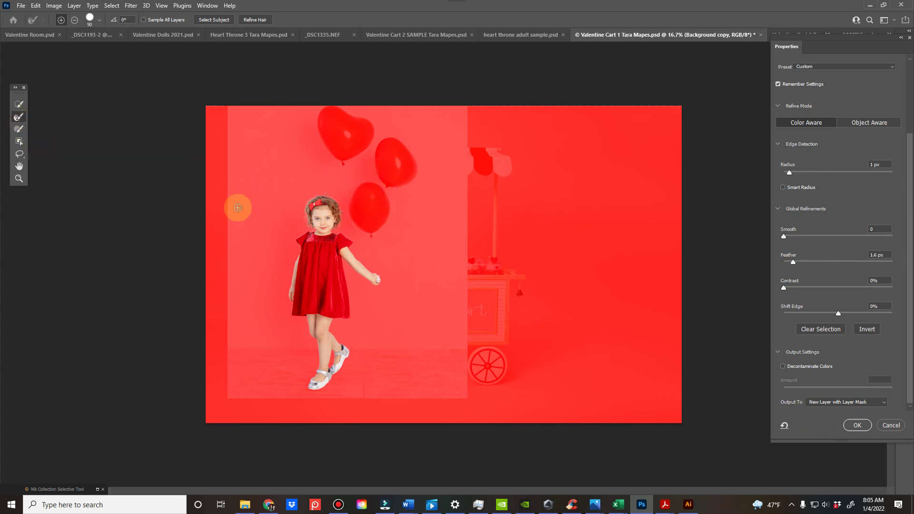
key("bracketleft")
mouse_move(288, 297)
left_mouse_down()
mouse_move(310, 202)
mouse_move(342, 261)
left_mouse_up()
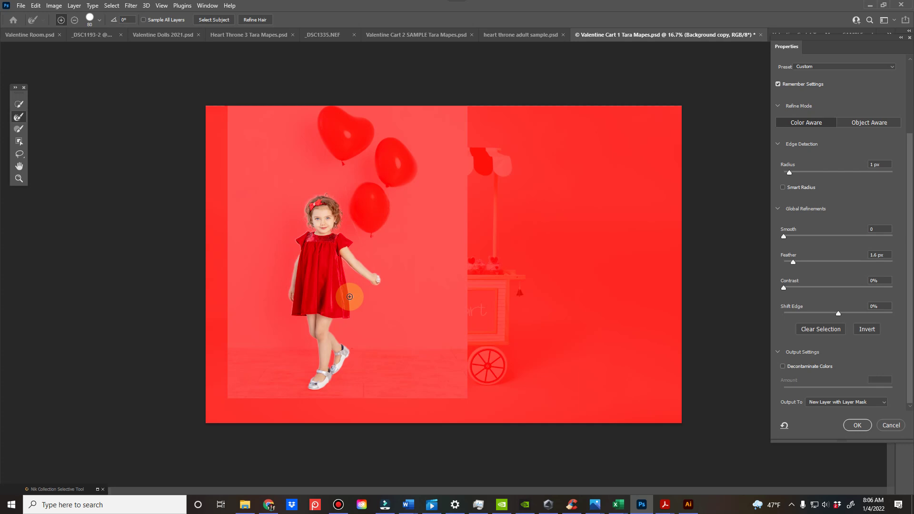
mouse_move(342, 262)
left_mouse_down()
mouse_move(338, 338)
mouse_move(366, 375)
mouse_move(349, 356)
left_mouse_up()
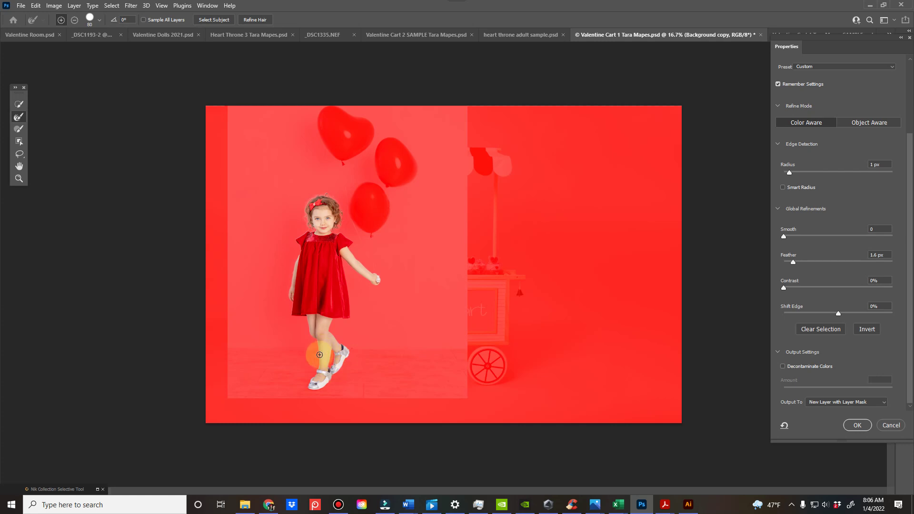
mouse_move(349, 356)
left_mouse_down()
mouse_move(316, 348)
mouse_move(490, 307)
left_mouse_up()
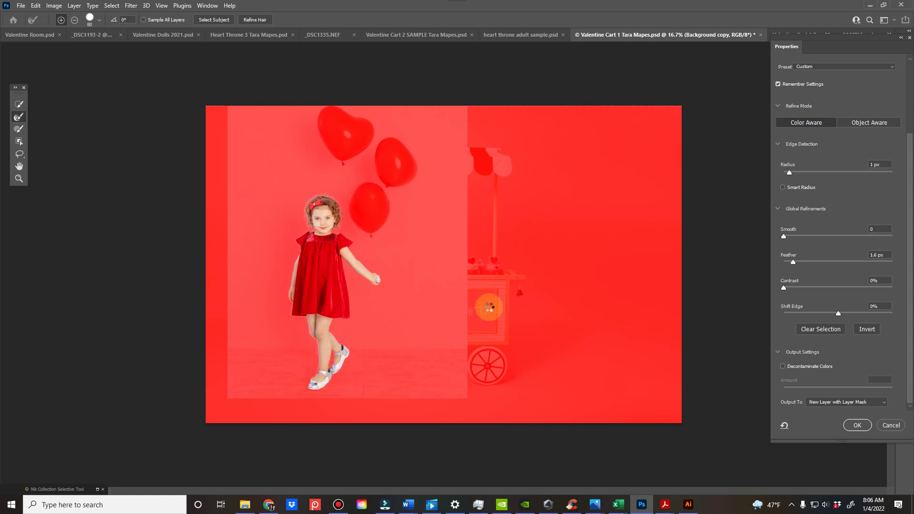
Output the masked cut-out, move it below Masked Cart, and shift the girl onto the cart
left_click(855, 425)
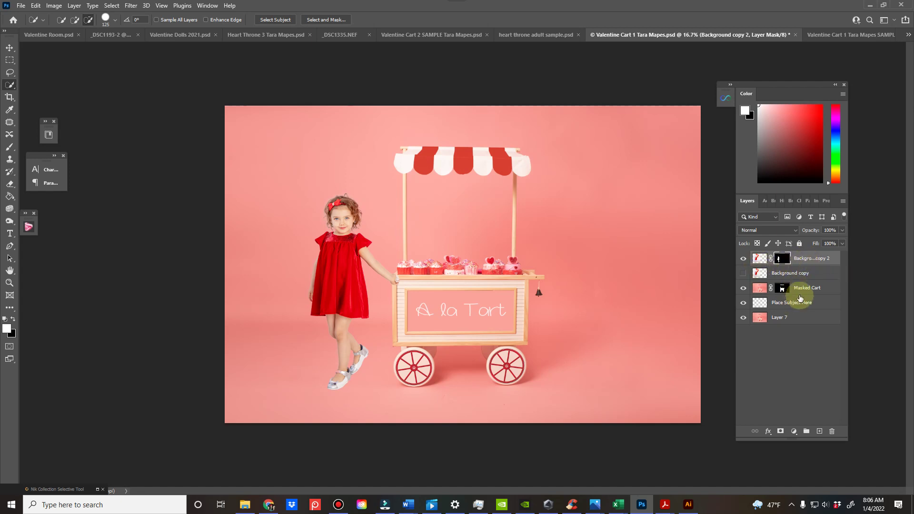
left_click_drag(805, 260, 801, 296)
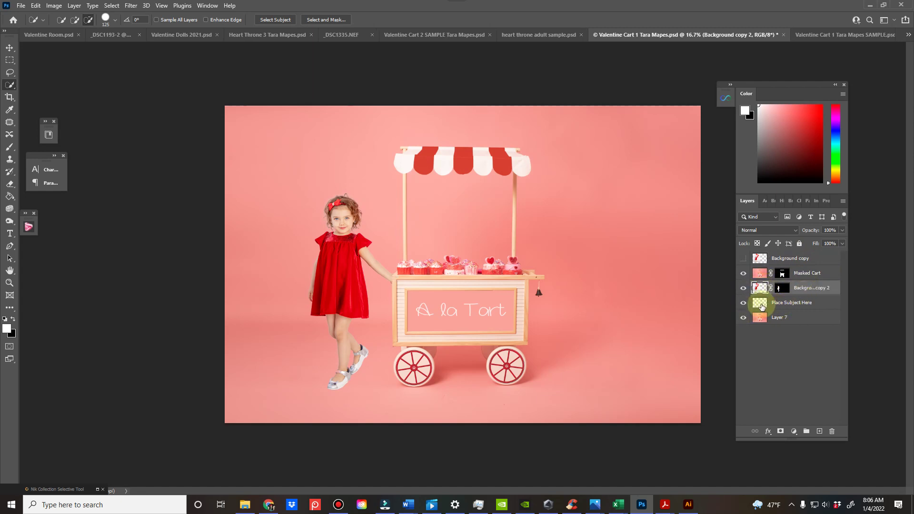
left_click(783, 295)
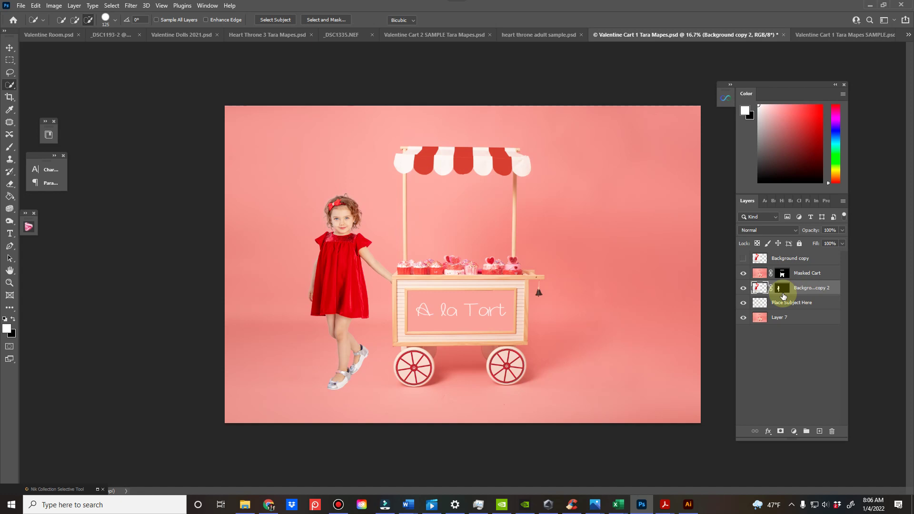
key("ctrl+t")
mouse_move(382, 241)
left_mouse_down()
mouse_move(524, 245)
mouse_move(339, 238)
mouse_move(454, 219)
mouse_move(509, 236)
mouse_move(461, 241)
mouse_move(466, 248)
left_mouse_up()
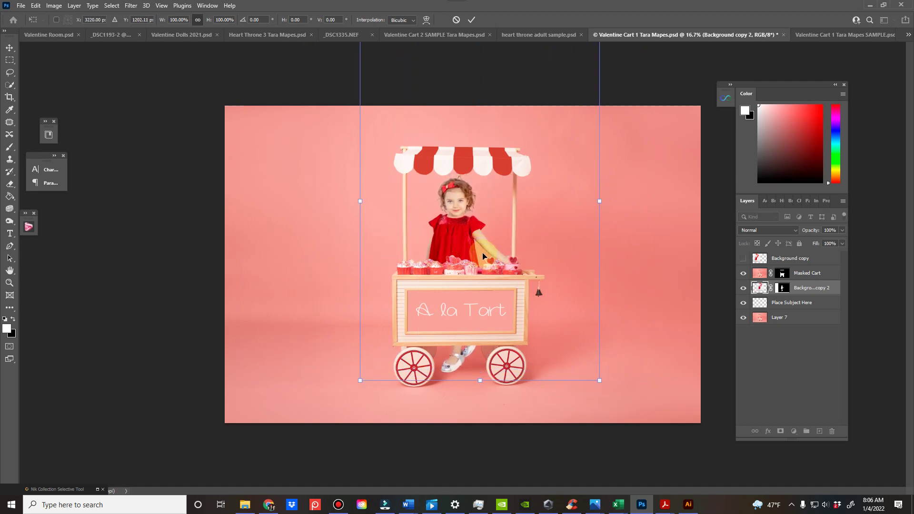
Duplicate the cut-out girl, flip the copy horizontally, and place it left of the cart
left_click(471, 20)
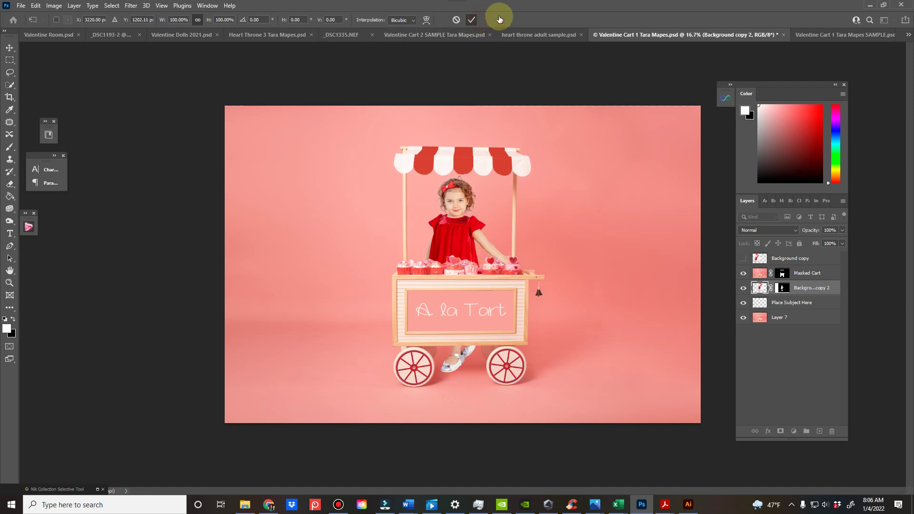
key("ctrl+j")
key("ctrl+t")
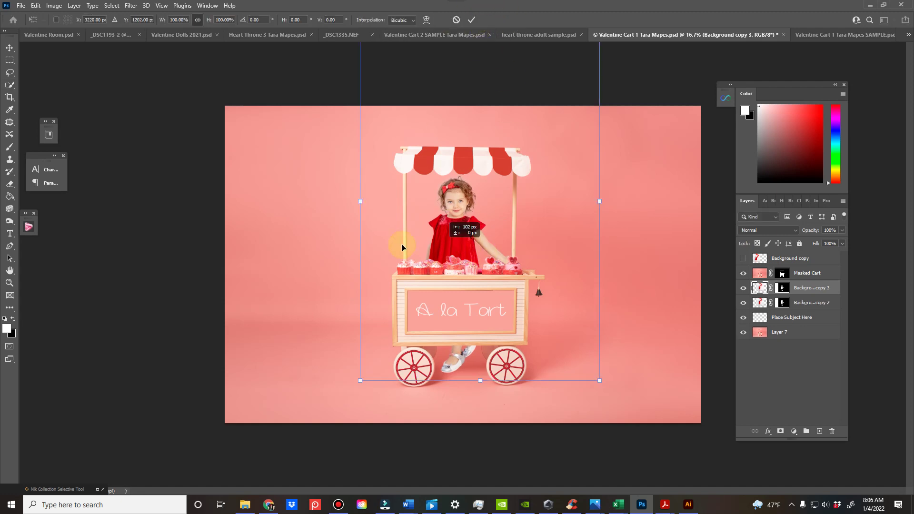
mouse_move(402, 241)
left_mouse_down()
mouse_move(340, 242)
mouse_move(352, 243)
left_mouse_up()
right_click(357, 251)
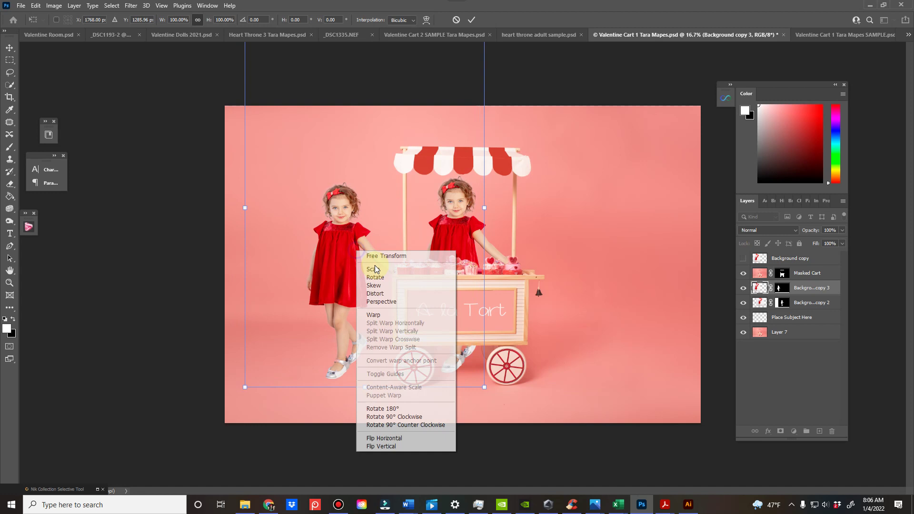
left_click(385, 438)
mouse_move(367, 337)
left_mouse_down()
mouse_move(364, 319)
mouse_move(400, 244)
left_mouse_up()
left_click(470, 20)
key("w")
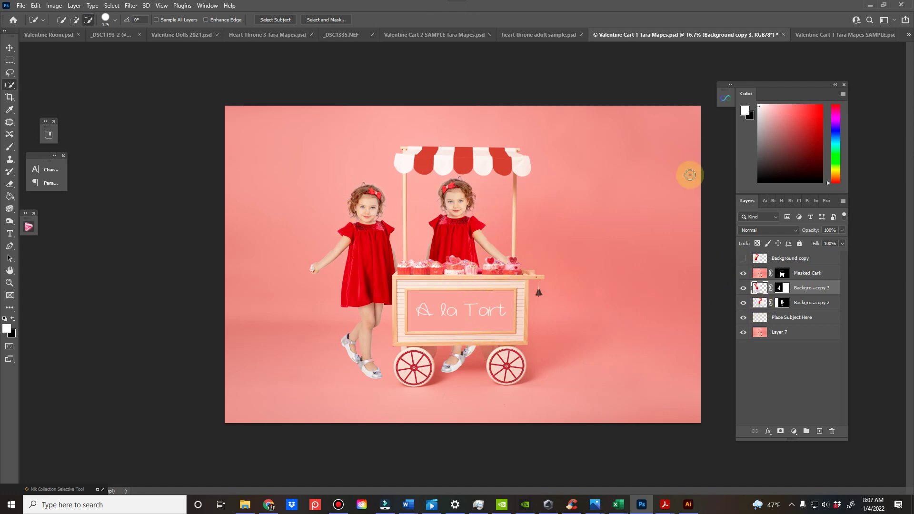
In the Cart 2 sample, try rotating and moving the Background copy girl, then cancel
left_click(455, 35)
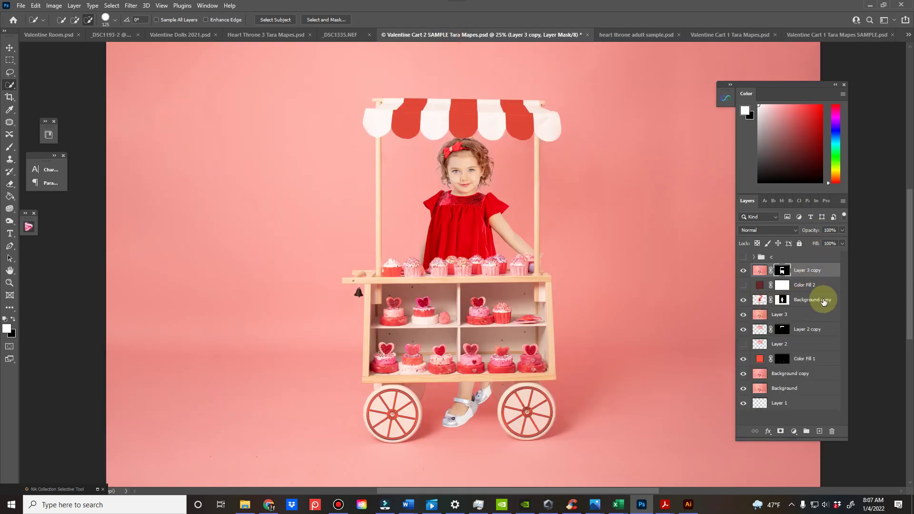
left_click(825, 301)
key("ctrl+minus")
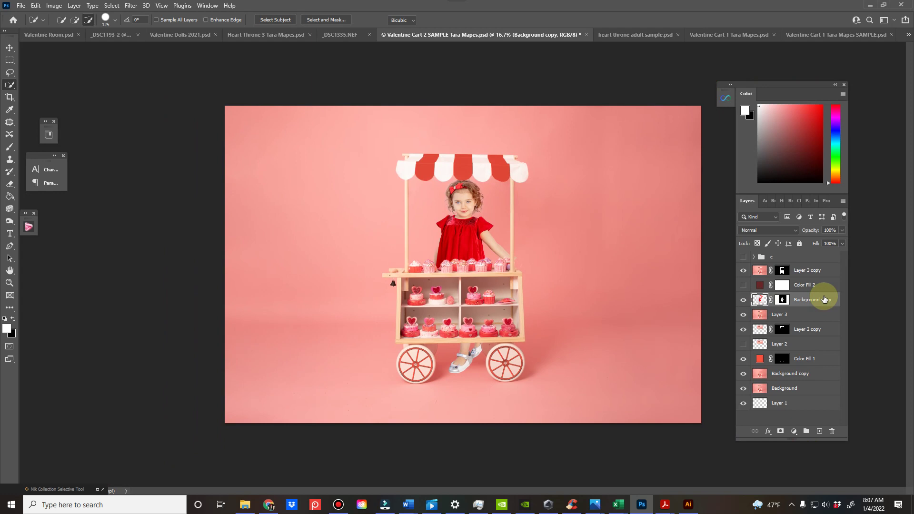
key("ctrl+t")
mouse_move(602, 422)
left_mouse_down()
mouse_move(473, 389)
mouse_move(521, 326)
mouse_move(419, 324)
left_mouse_up()
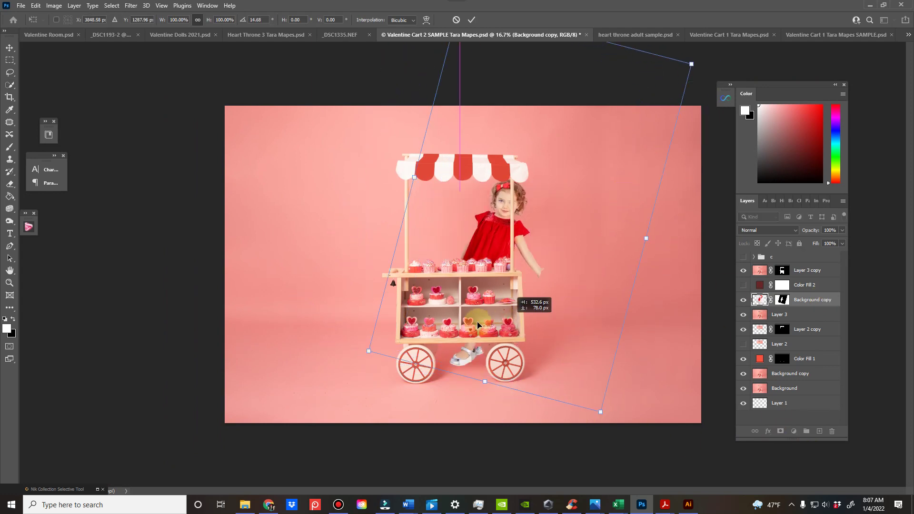
mouse_move(578, 316)
left_mouse_down()
mouse_move(550, 308)
mouse_move(556, 187)
left_mouse_up()
left_click(456, 19)
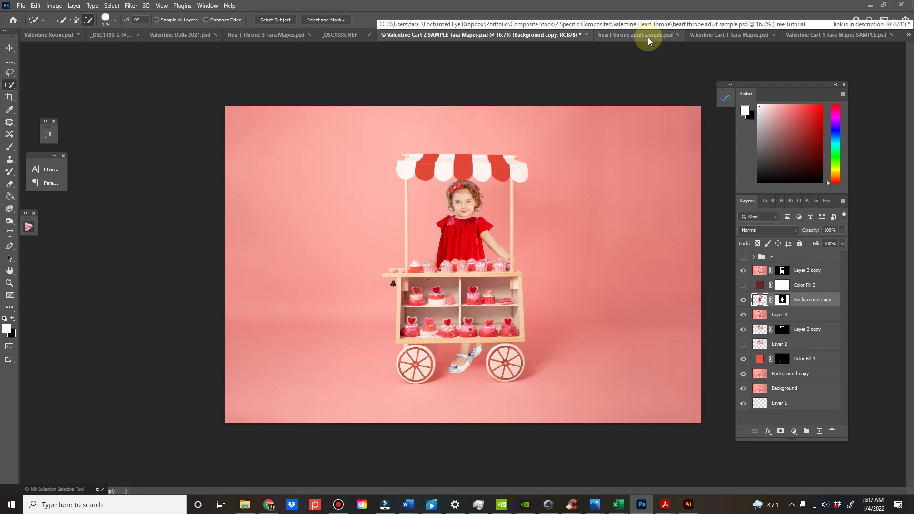
Switch back to the Valentine Cart 1 tab showing both girls with the cart
left_click(718, 35)
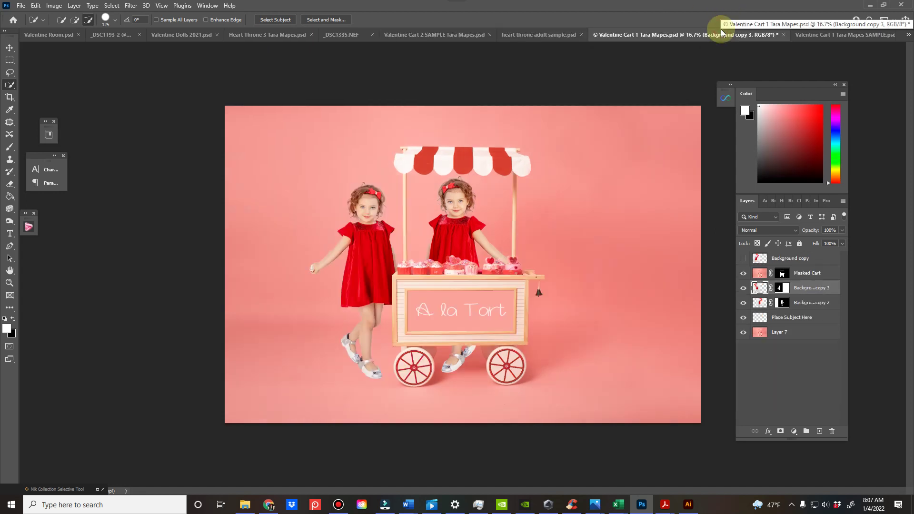